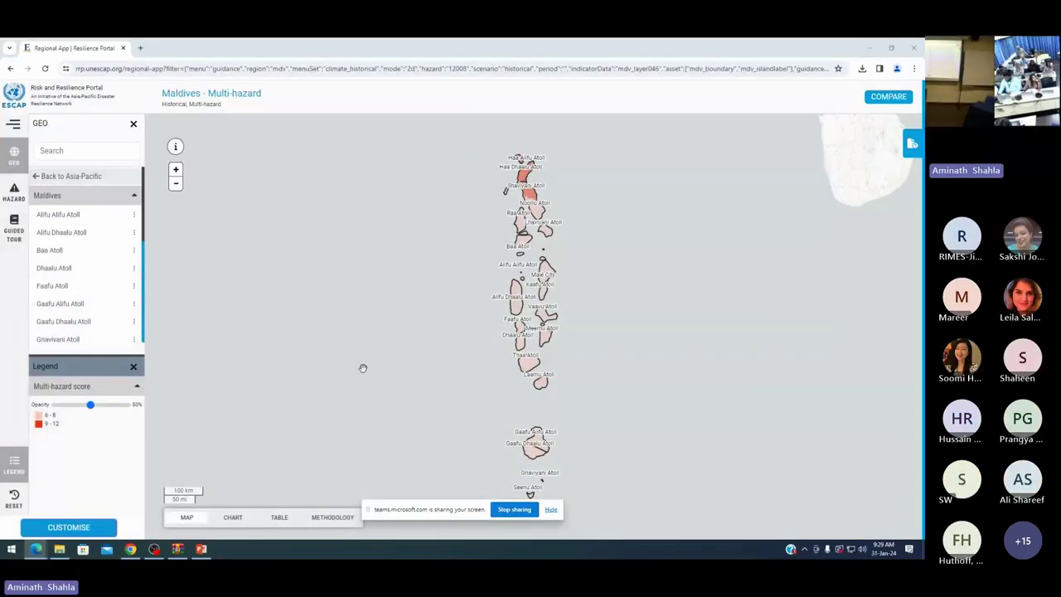
Step: Hide the screen-sharing notice and look through the list of Maldives atolls
left_click(551, 508)
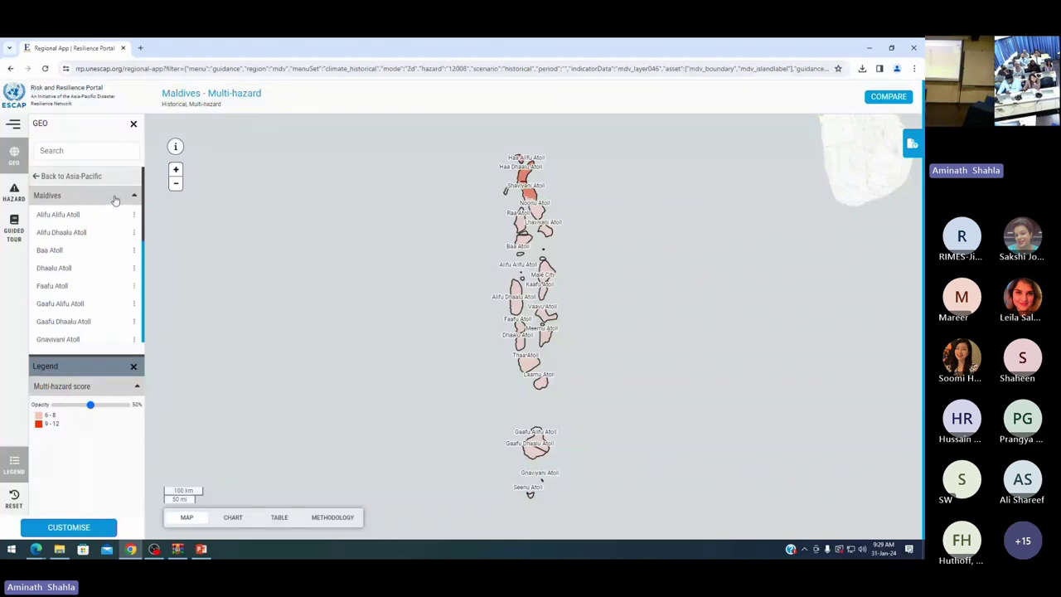
scroll(145, 249, "down", 1)
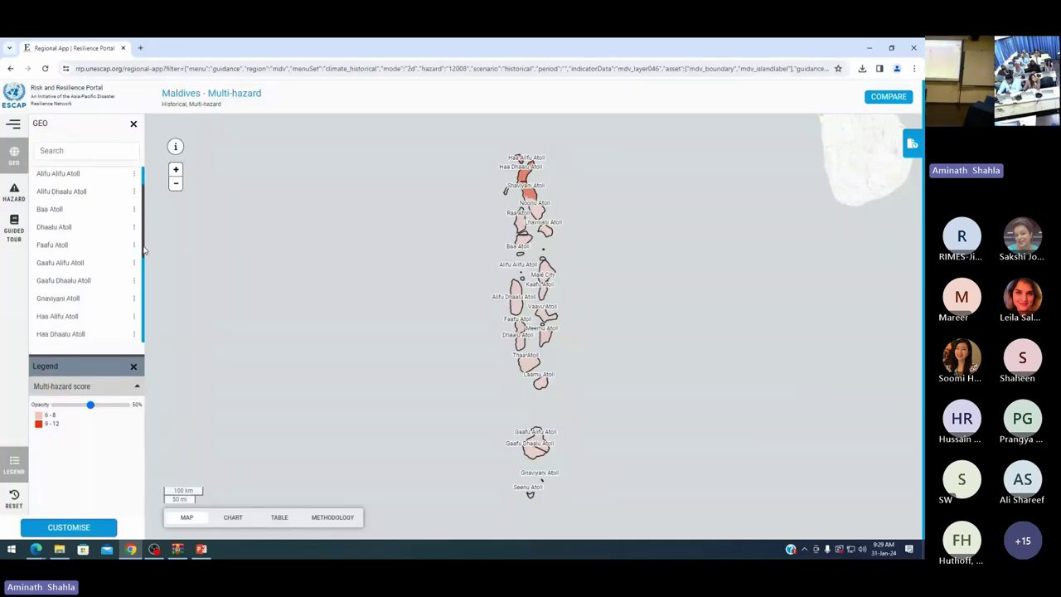
scroll(145, 250, "down", 5)
scroll(143, 240, "up", 6)
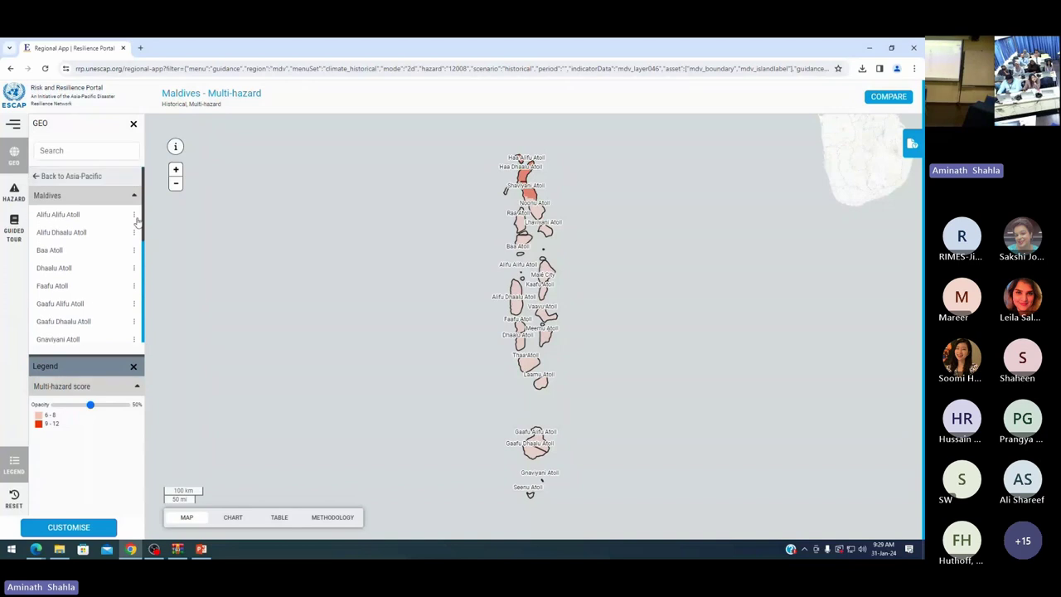
Step: Focus the multi-hazard map on Alifu Alifu, Baa, Faafu and Gaafu Dhaalu Atolls, one after another
left_click(83, 218)
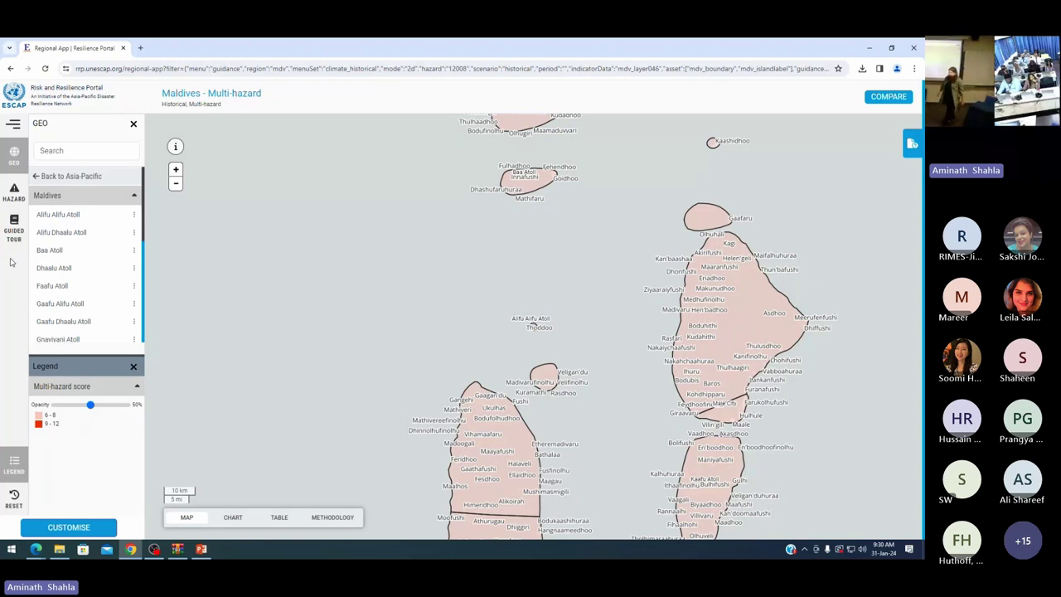
left_click(66, 252)
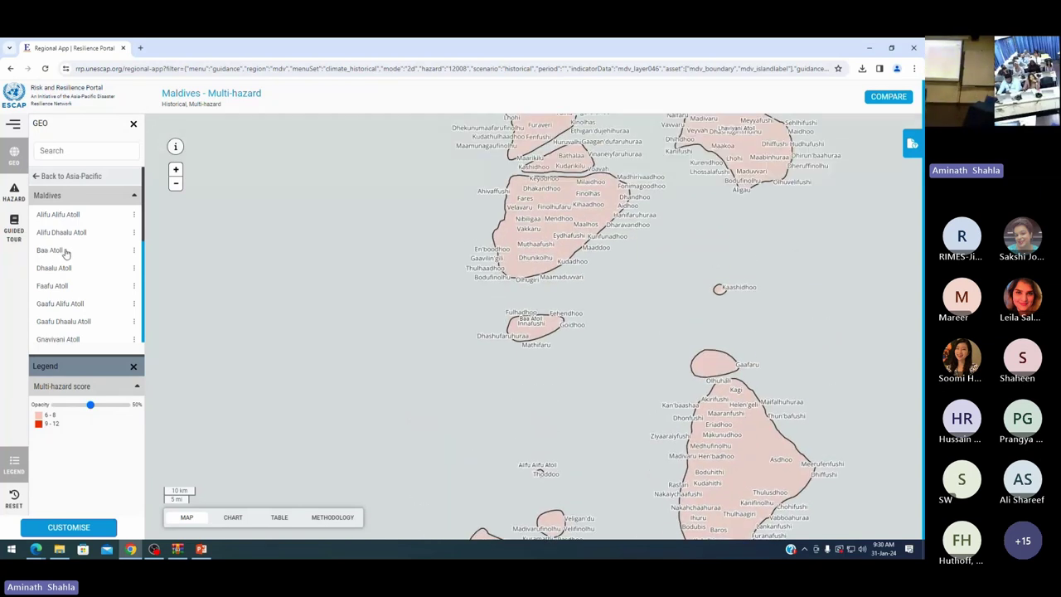
left_click(61, 287)
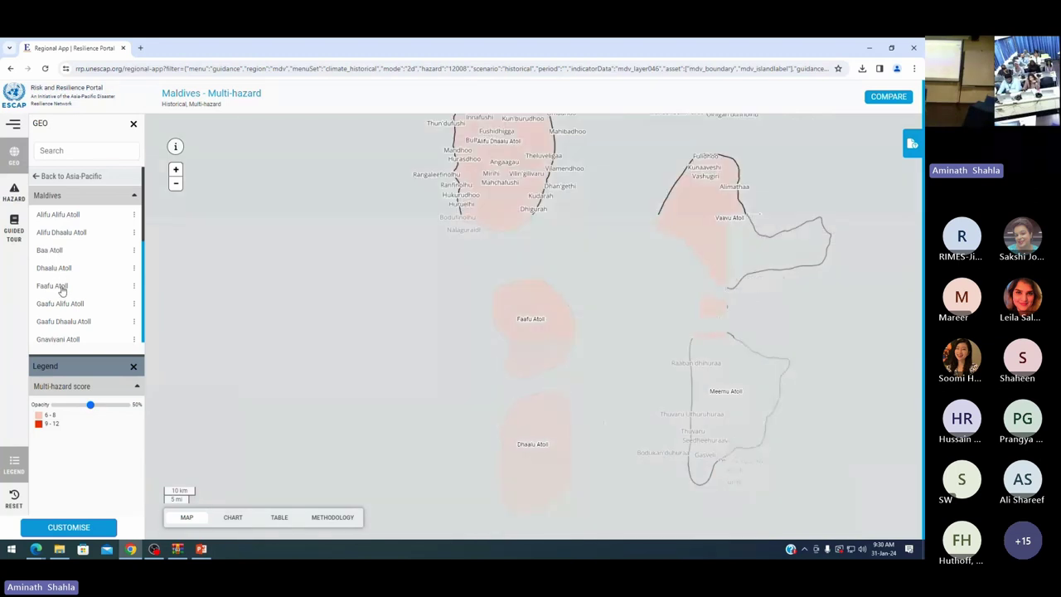
left_click(62, 323)
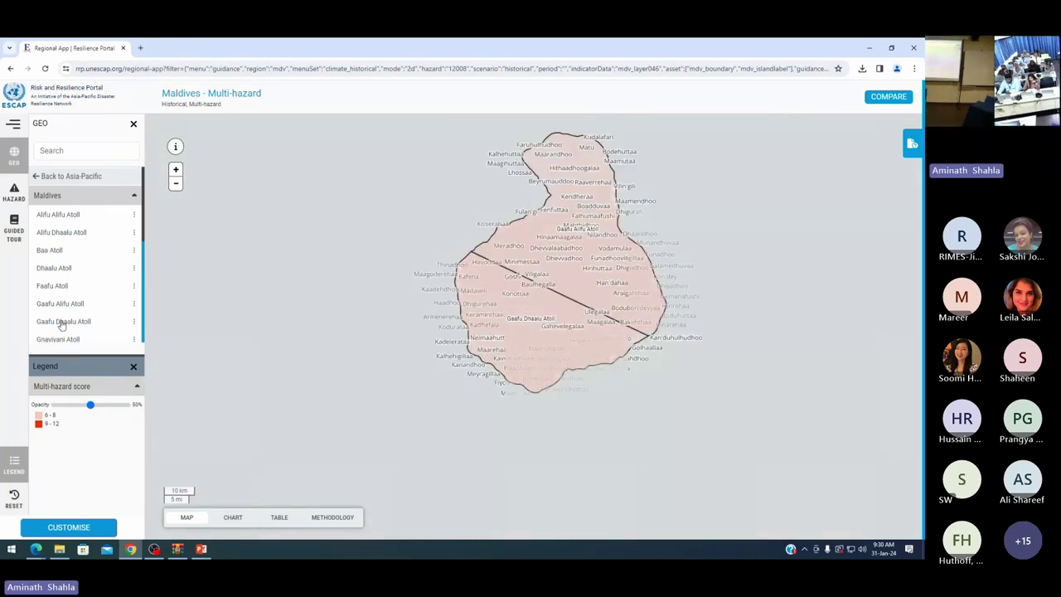
Step: View Kaafu, Lhaviyani, Haa Alifu and Gaafu Alifu Atolls on the multi-hazard map, one after another
scroll(145, 251, "down", 1)
scroll(145, 251, "down", 2)
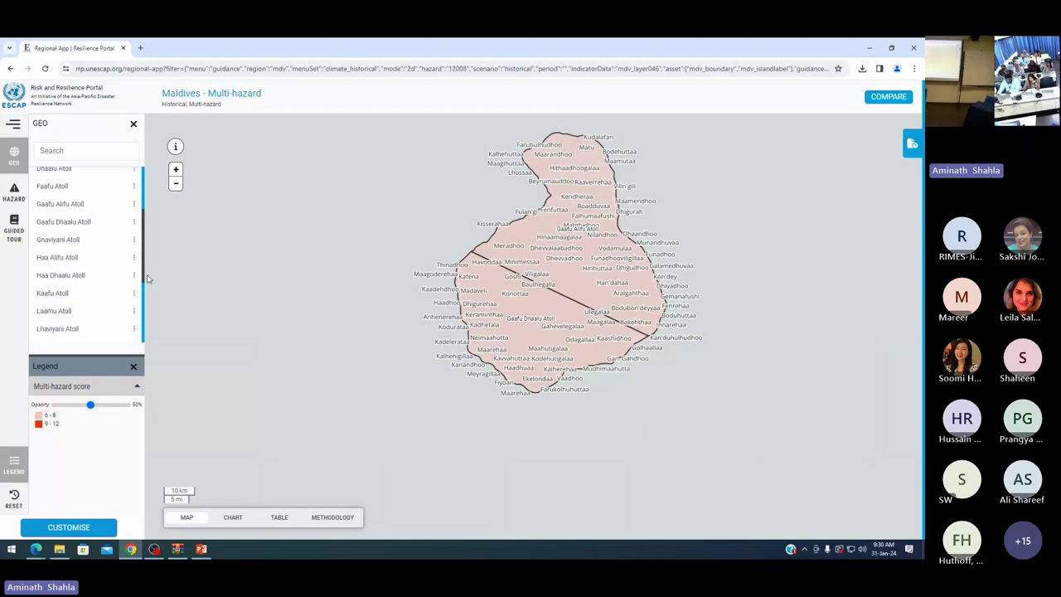
left_click(63, 294)
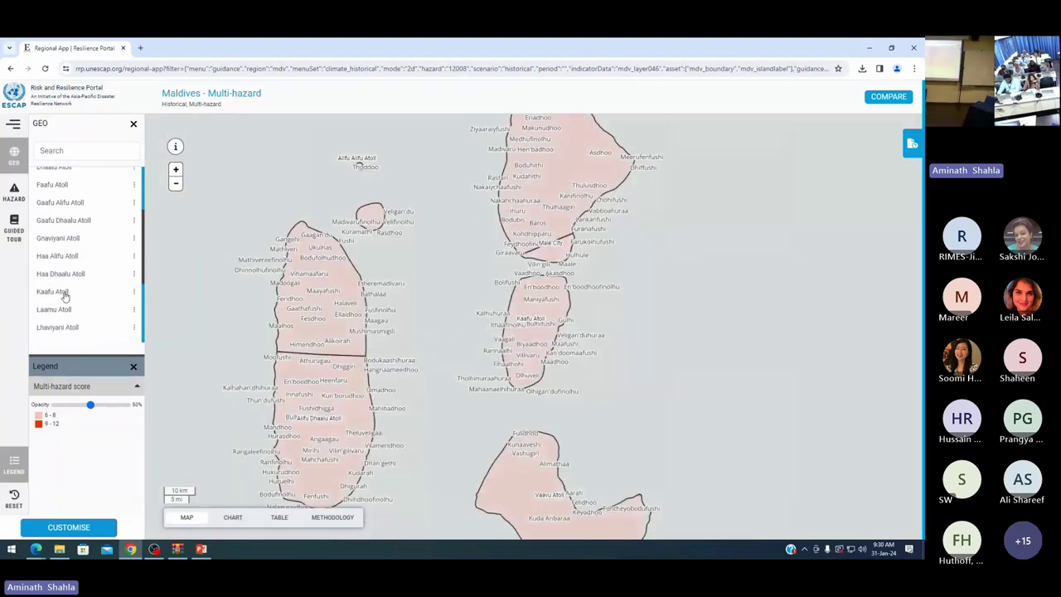
left_click(64, 328)
left_click(65, 255)
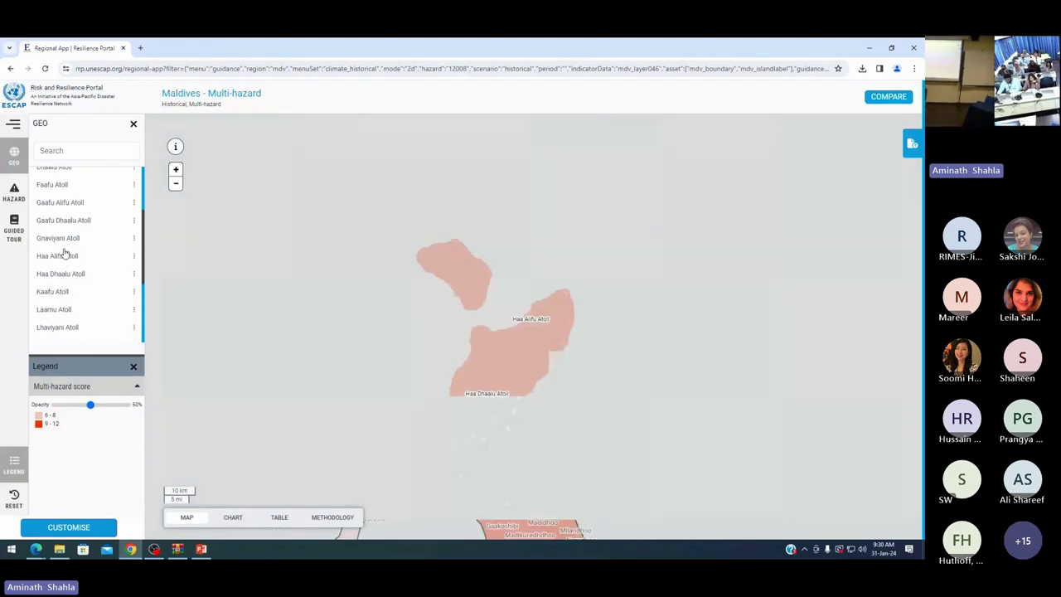
left_click(64, 202)
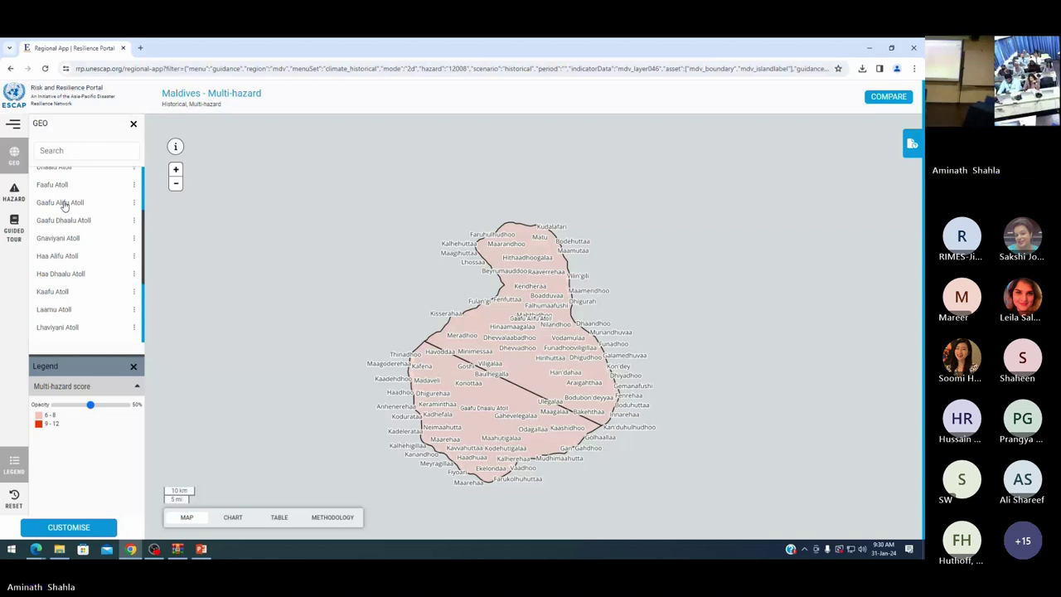
Step: Bring the map back out to show the whole chain of Maldives atolls
left_click_drag(144, 249, 146, 184)
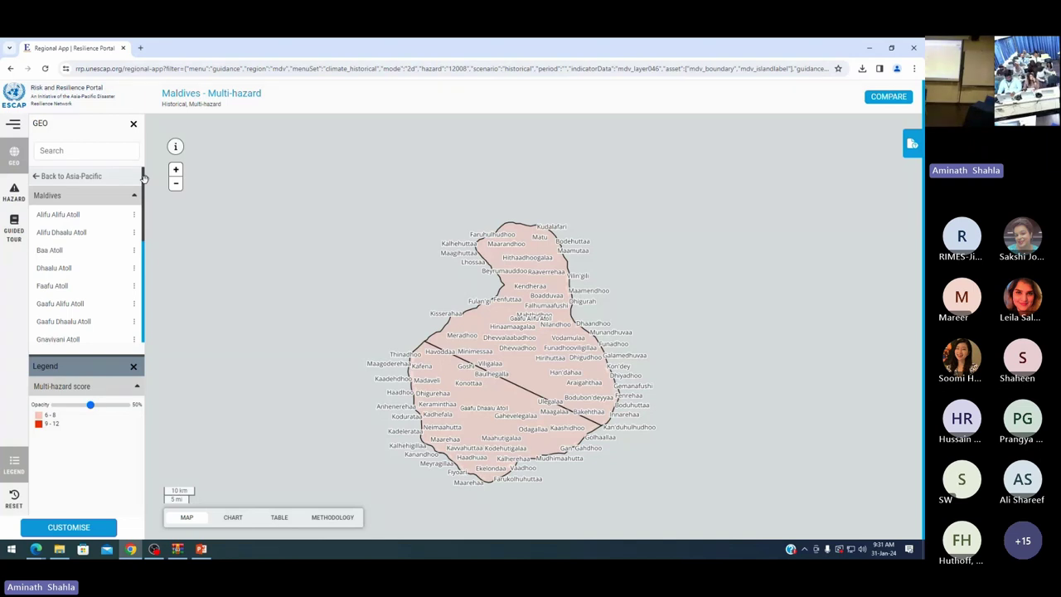
left_click(175, 183)
left_click(175, 183)
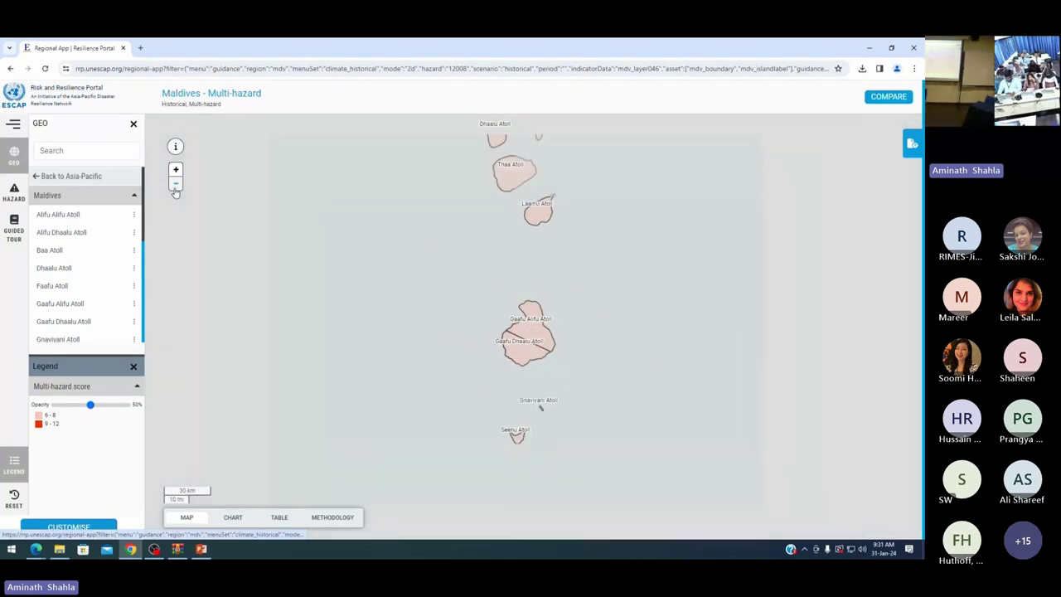
left_click(175, 183)
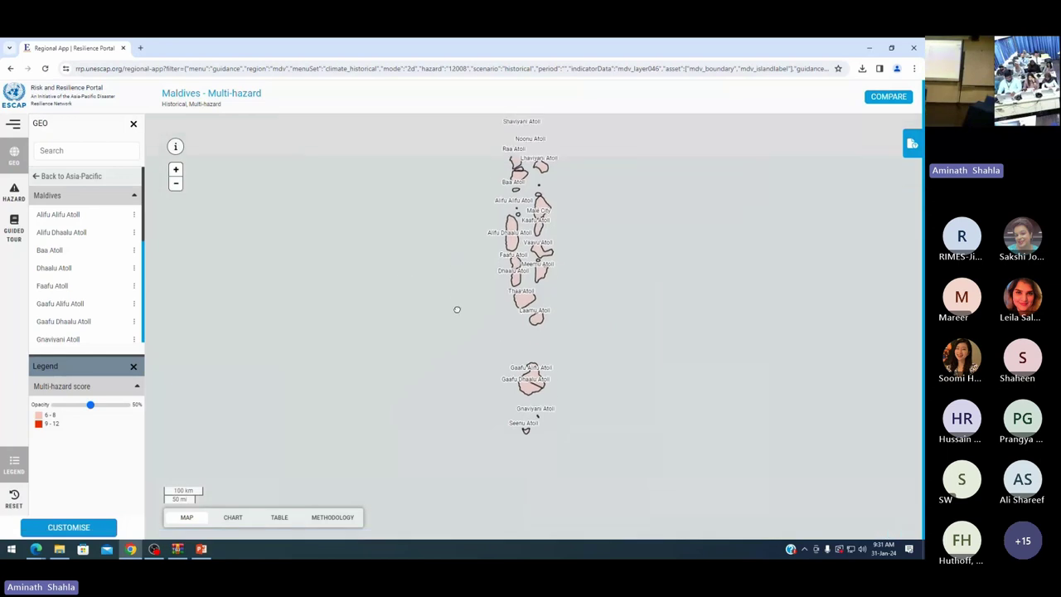
left_click_drag(457, 309, 453, 366)
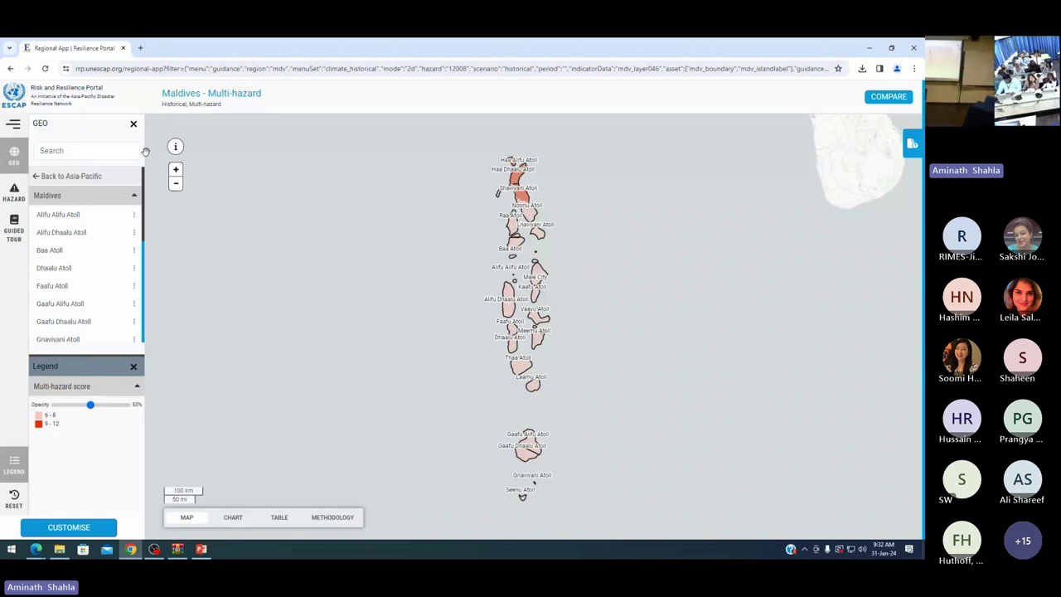
Step: Use the guided tour's hotspots under climate change to map the SSP3 - 2021-2040 scenario, focused on the northern atolls
left_click(13, 238)
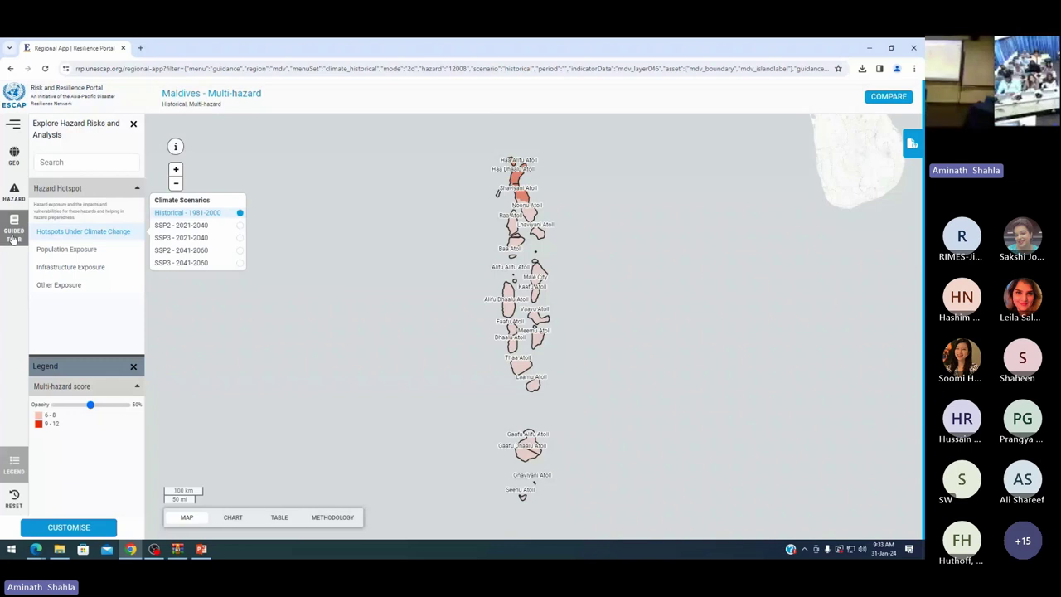
left_click(239, 240)
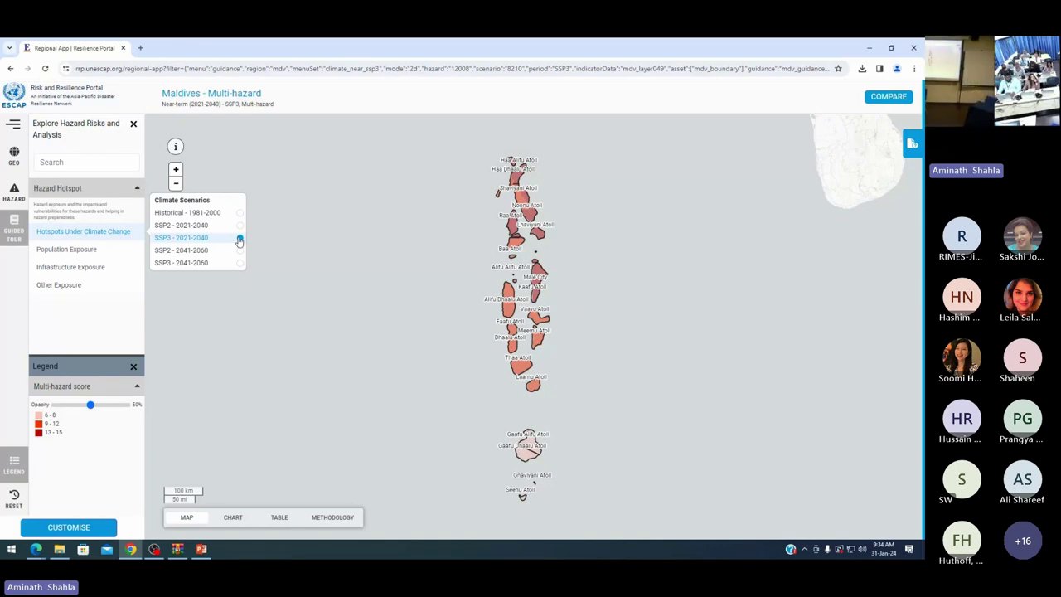
left_click(176, 172)
left_click_drag(440, 239, 448, 310)
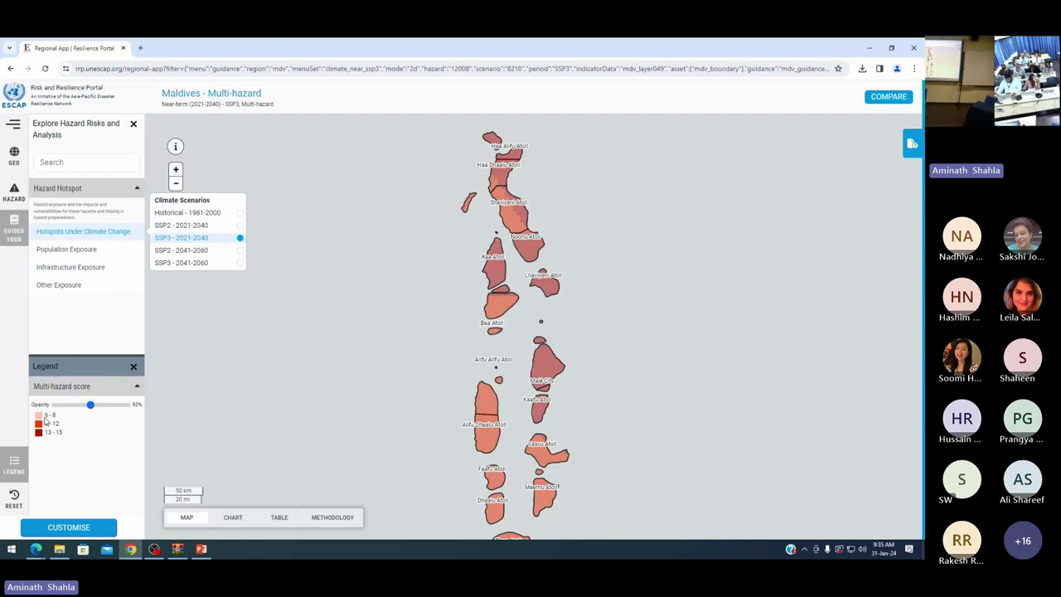
Step: Try the multi-hazard score layer at 100% and 0% opacity, and leave it at 100%
left_click_drag(91, 405, 123, 414)
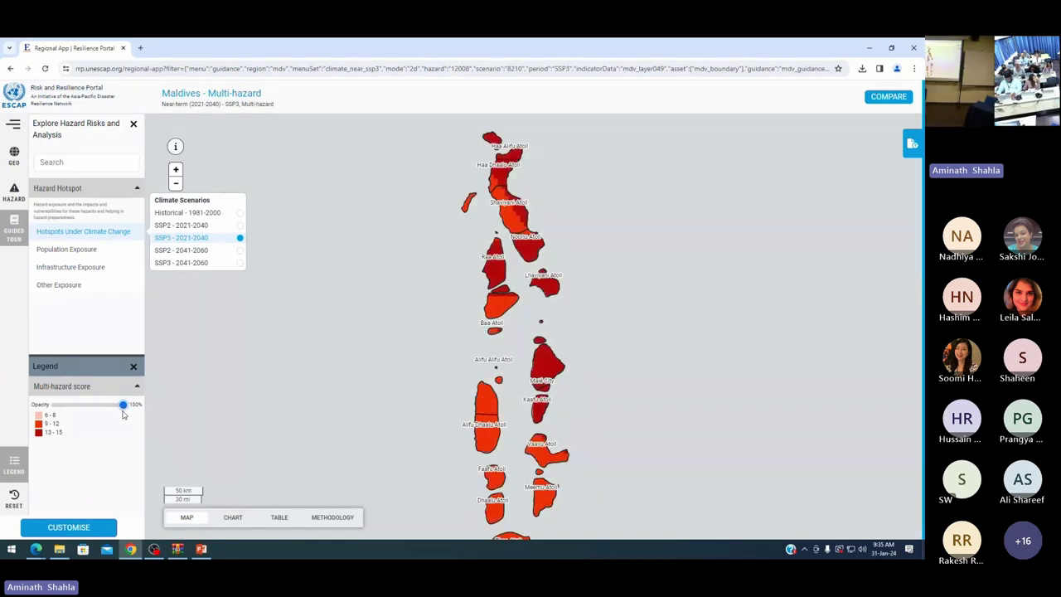
mouse_move(121, 406)
left_mouse_down()
mouse_move(70, 411)
mouse_move(142, 404)
left_mouse_up()
left_click_drag(123, 407, 55, 410)
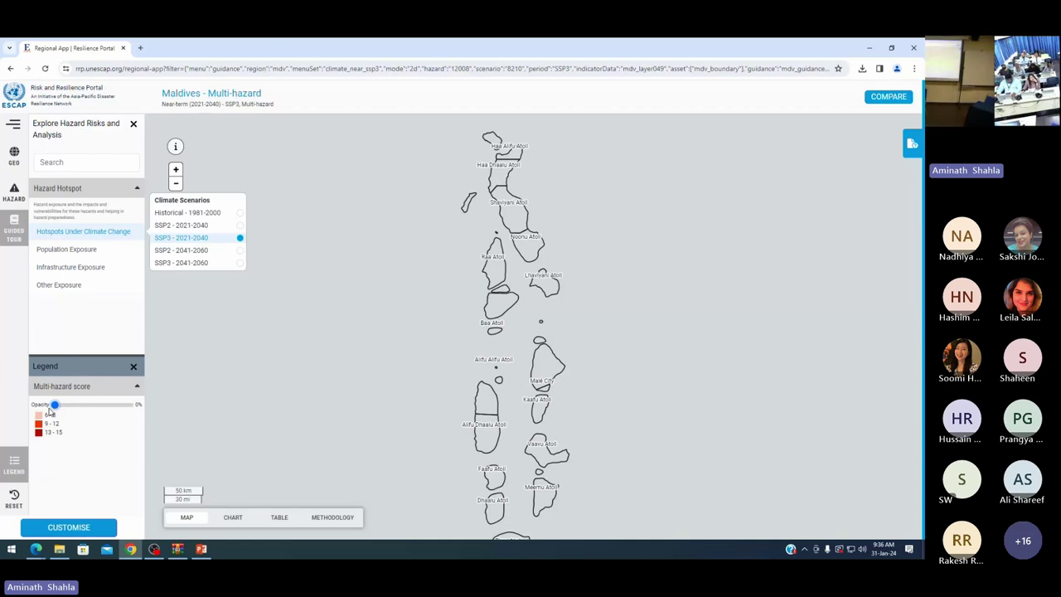
left_click_drag(54, 405, 124, 405)
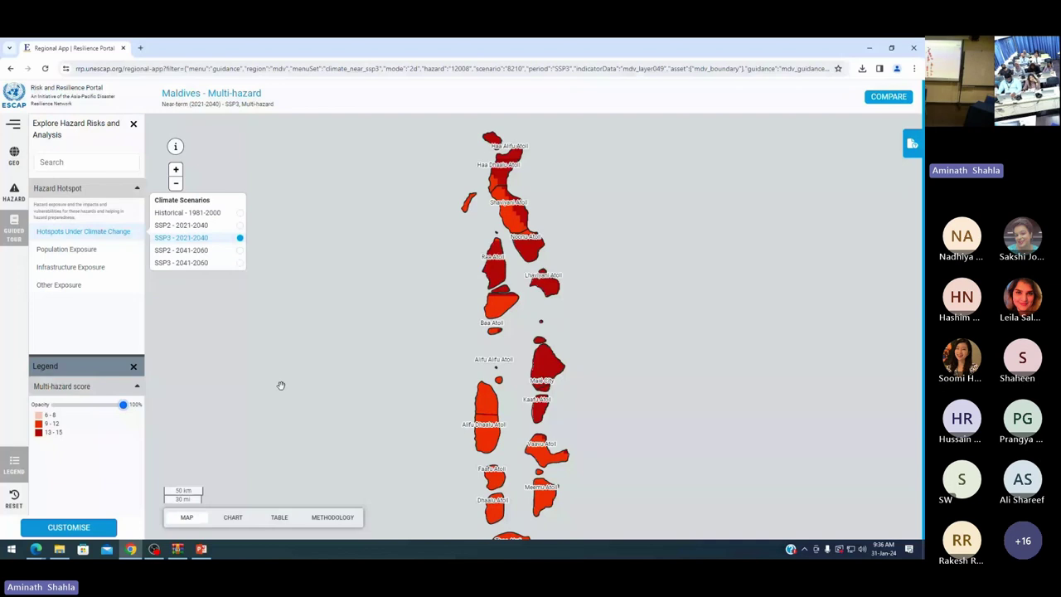
Step: Compare the northern atolls' hotspots under SSP2 - 2021-2040 and SSP3 - 2041-2060, and return to SSP2 - 2021-2040
left_click(175, 183)
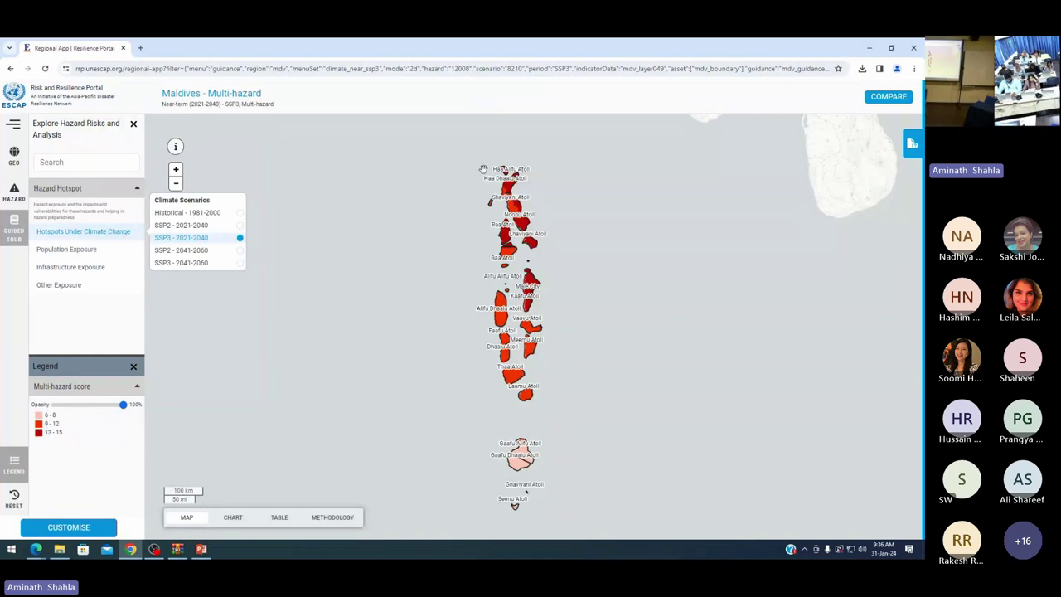
left_click(175, 170)
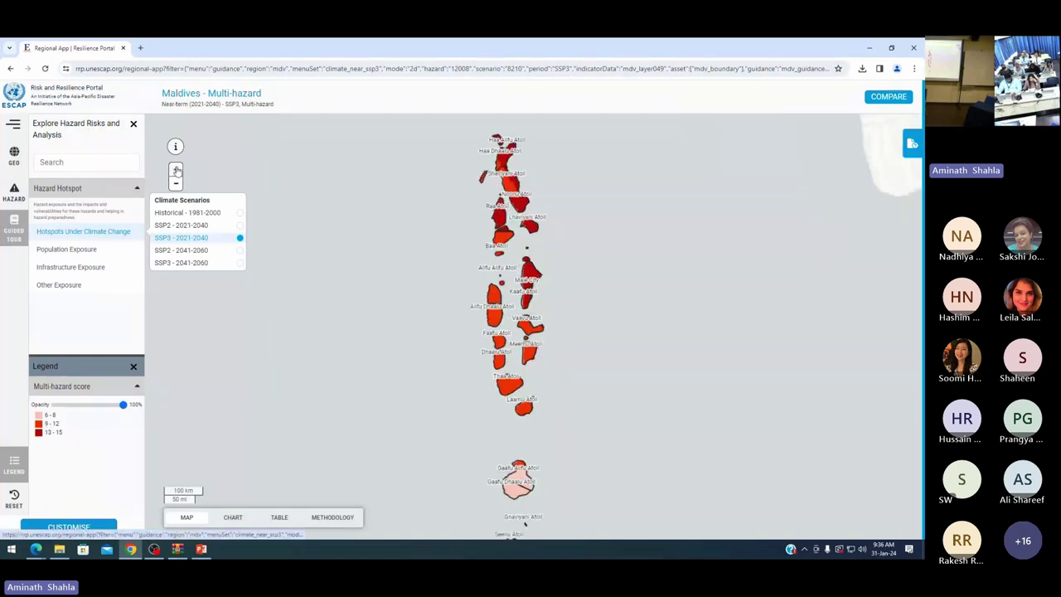
left_click_drag(506, 208, 493, 349)
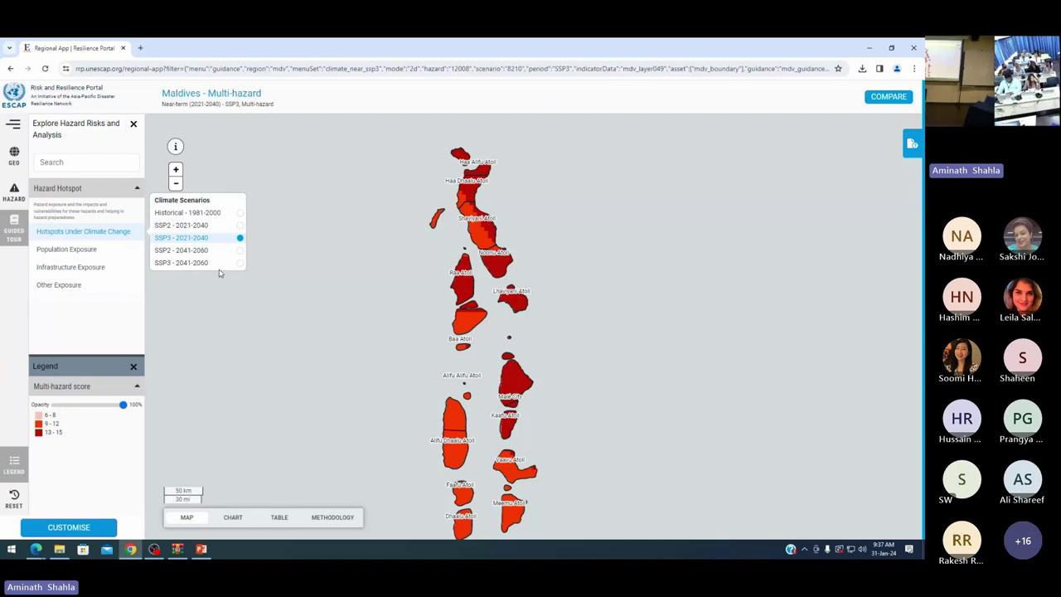
left_click(240, 225)
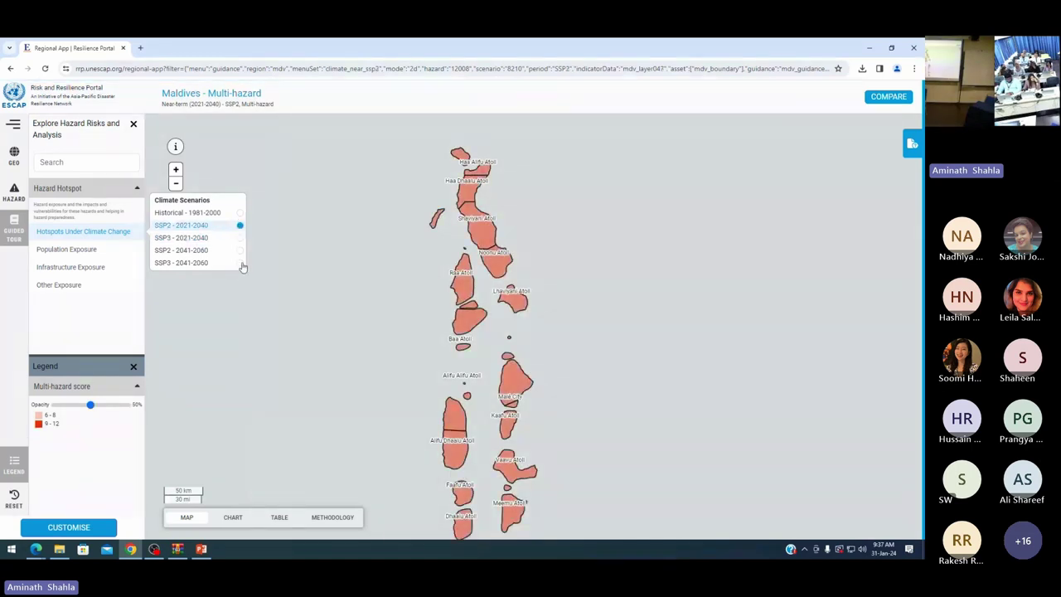
left_click(240, 263)
left_click(239, 225)
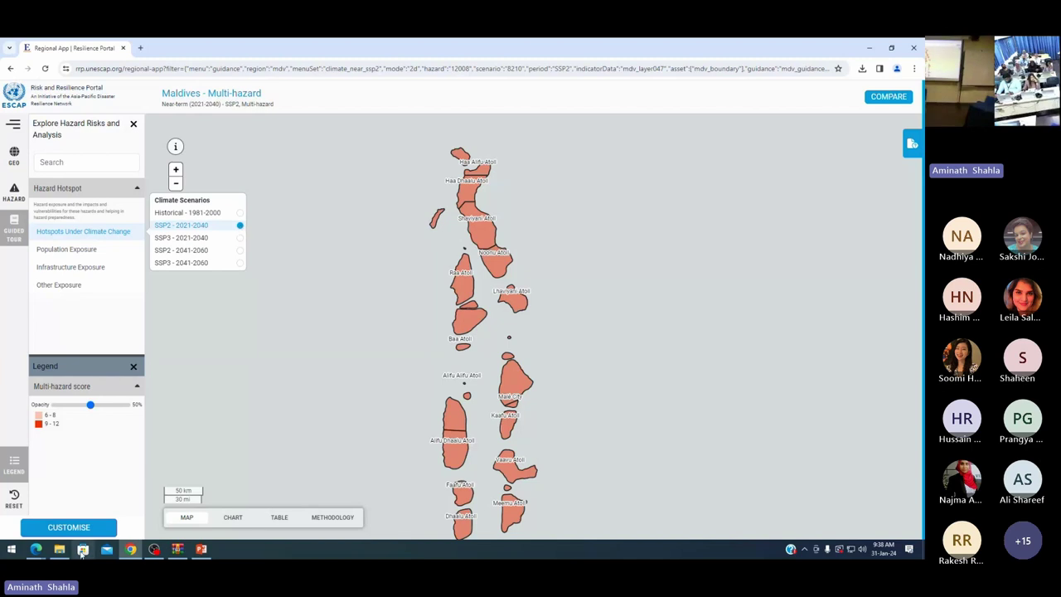
Step: Switch to File Explorer and try to open the KeyFinding_PPG presentation from the USB drive
mouse_move(63, 557)
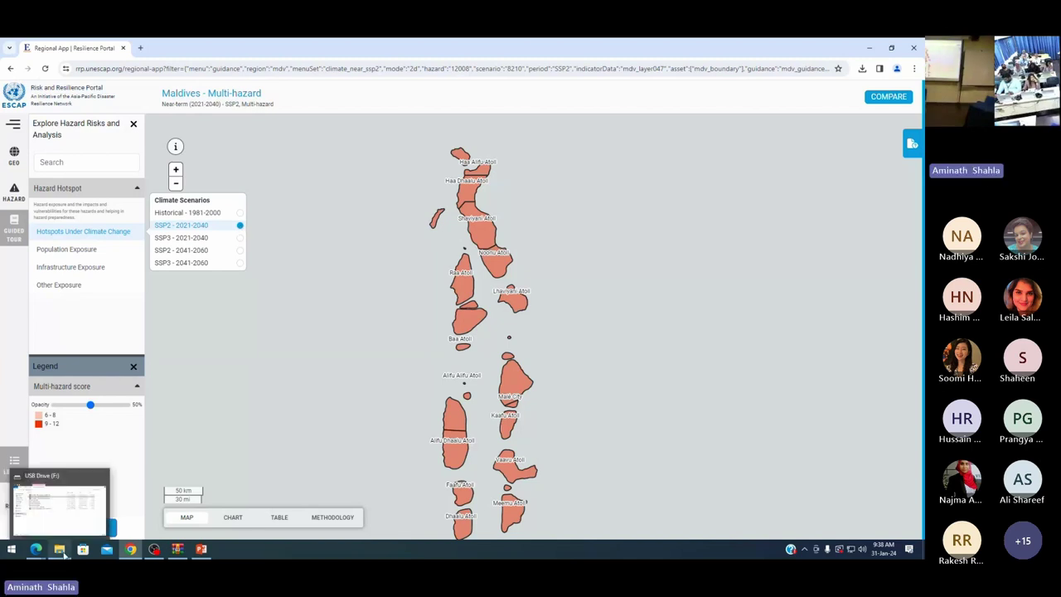
left_click(63, 557)
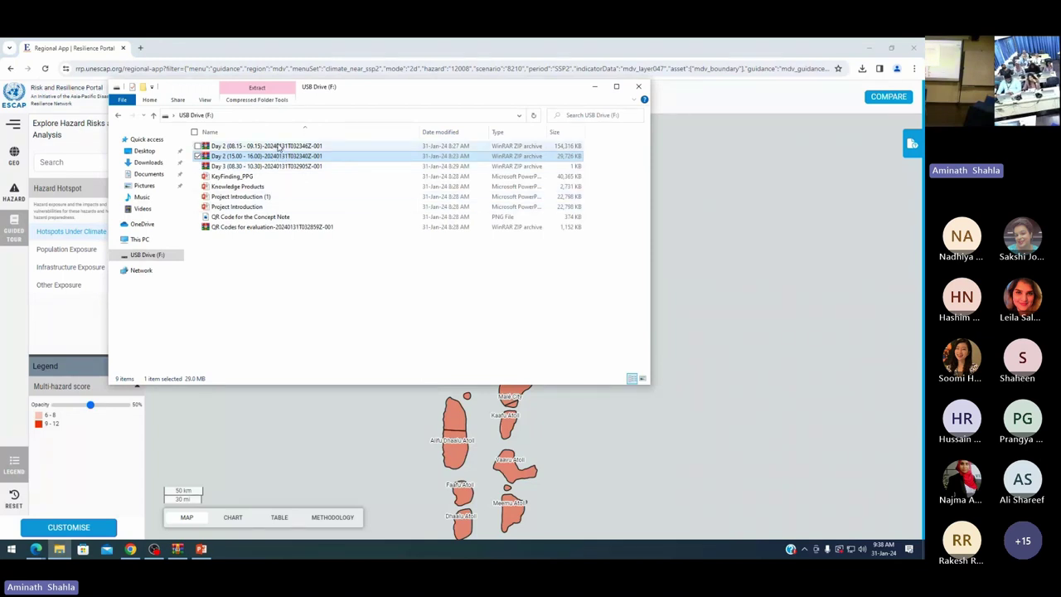
left_click(239, 177)
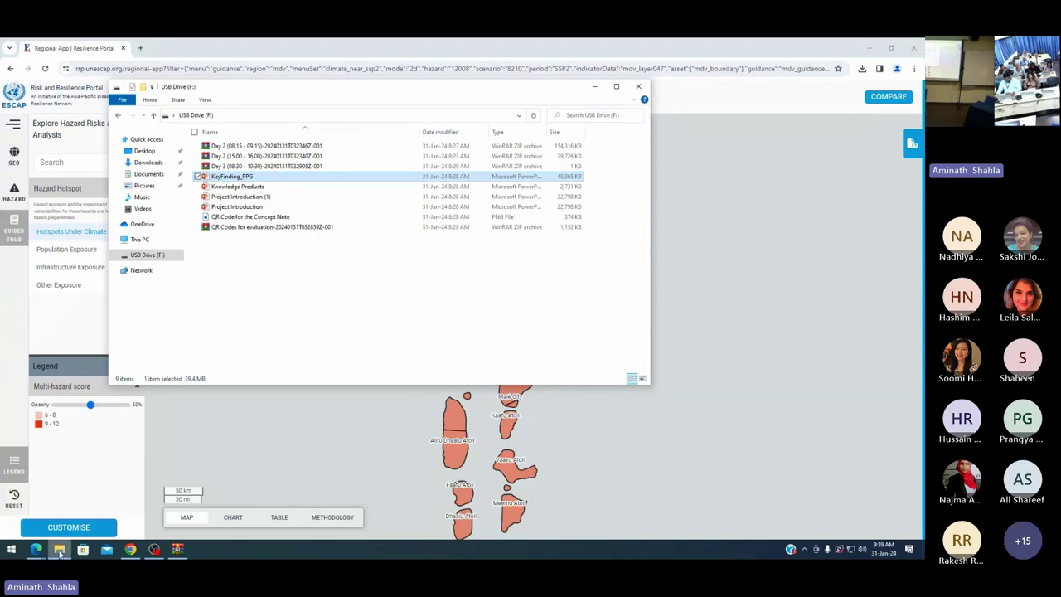
Step: Start PowerPoint and browse the computer for an existing presentation to open
left_click(11, 549)
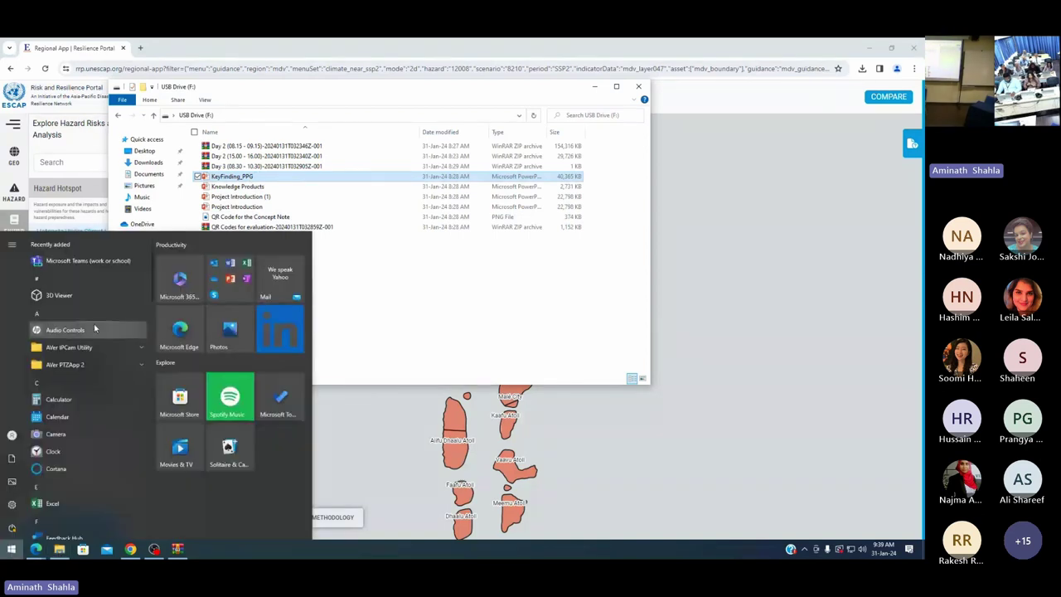
left_click(230, 285)
left_click(229, 389)
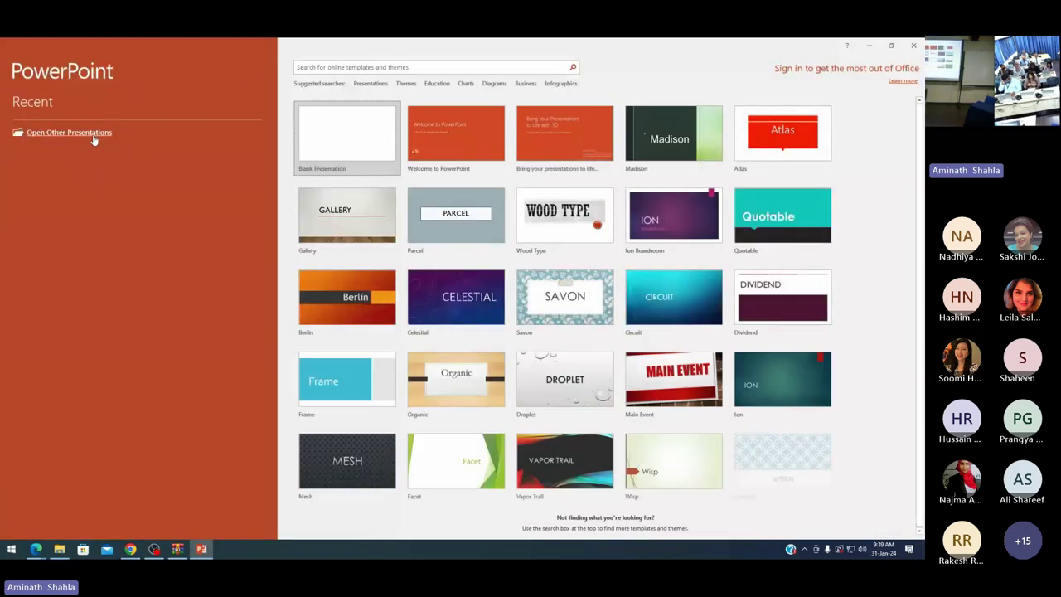
left_click(93, 141)
left_click(111, 167)
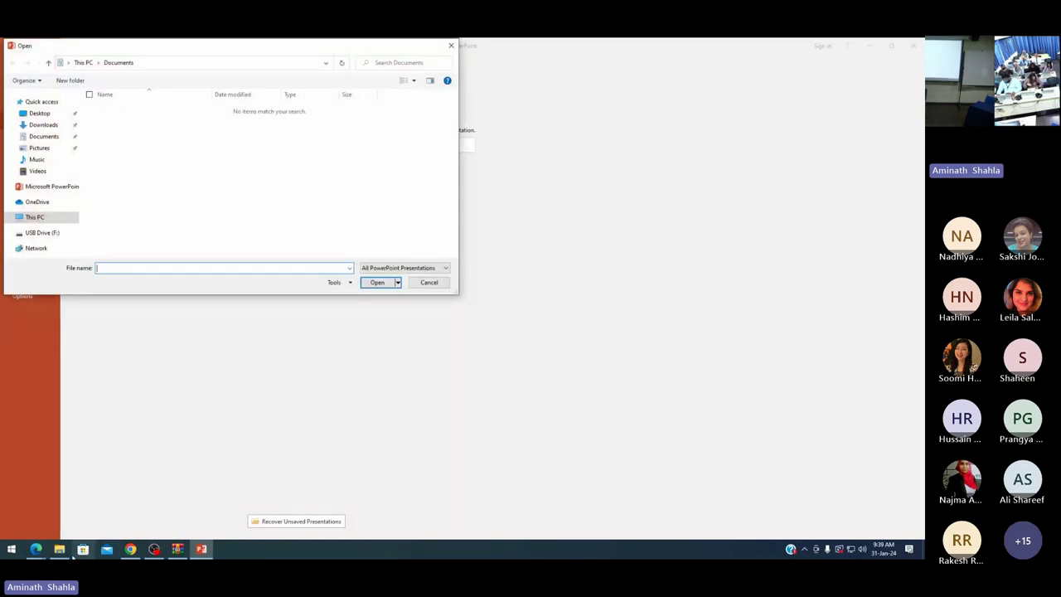
Step: Try to browse the USB drive for the presentation, and cancel opening a file
left_click(62, 550)
left_click(51, 304)
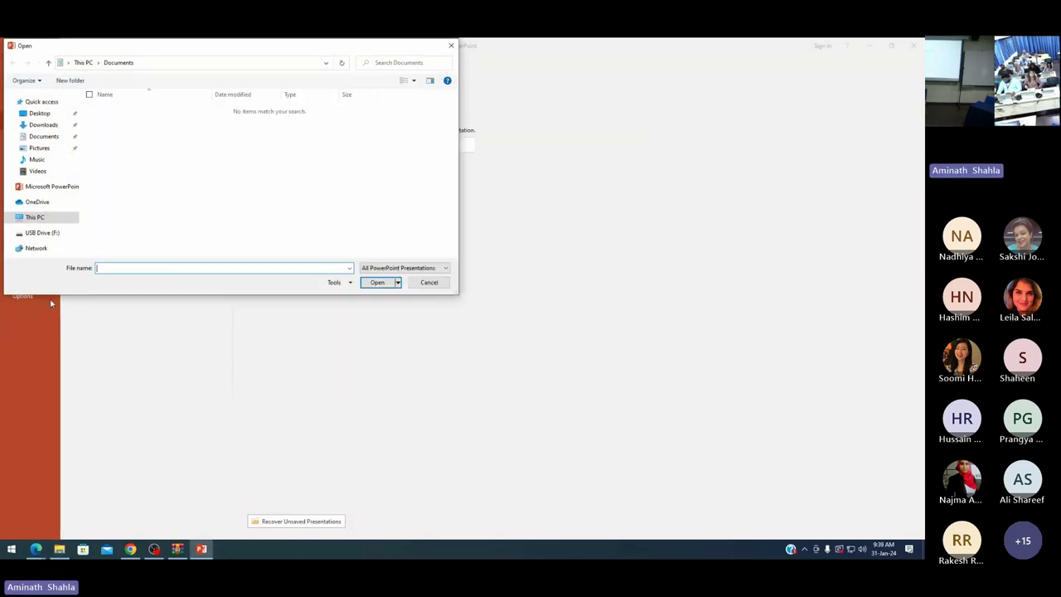
left_click(48, 233)
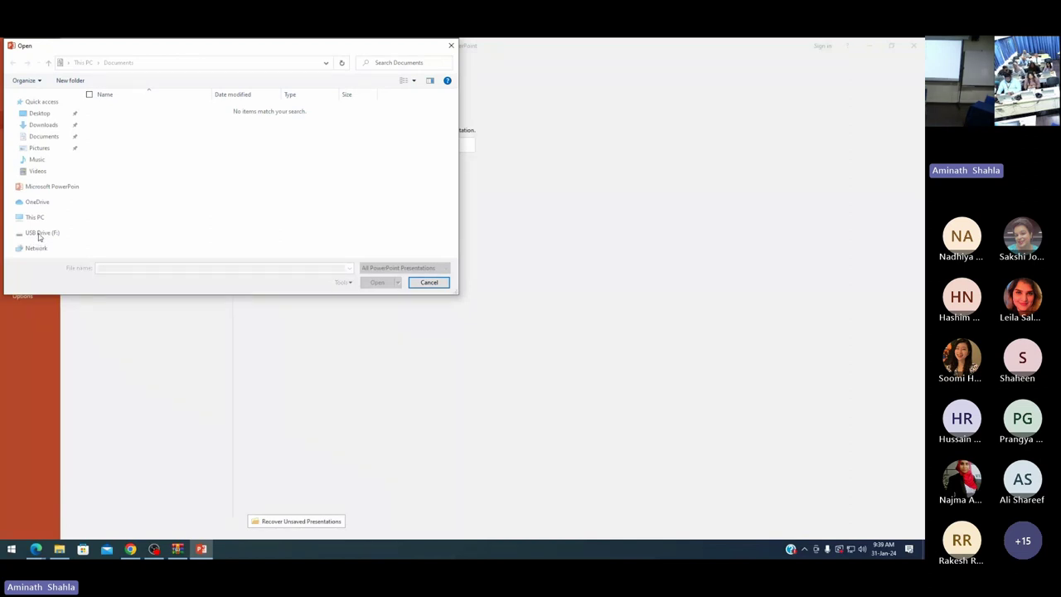
left_click(59, 548)
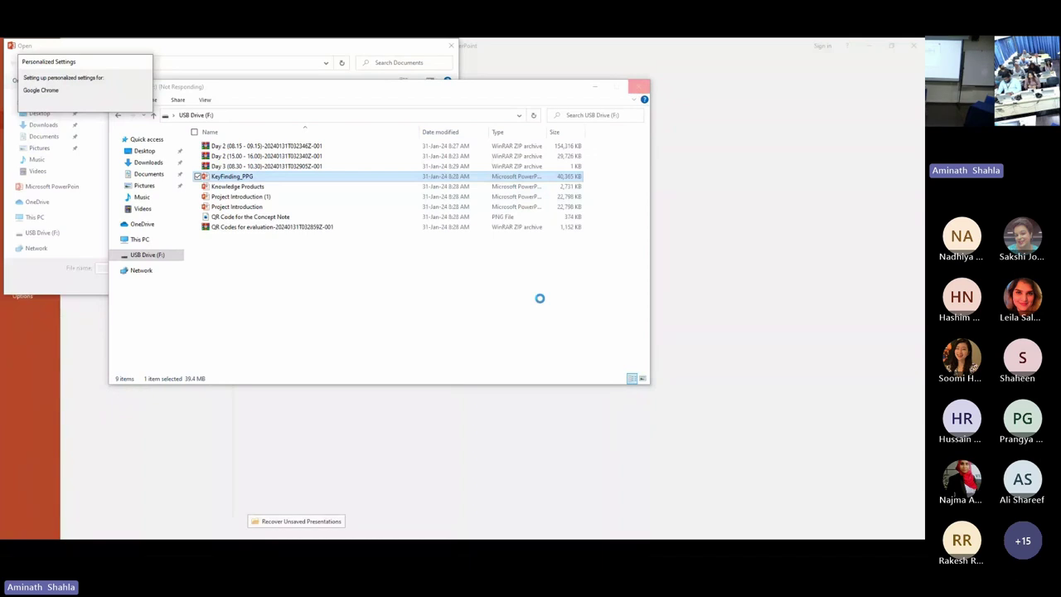
left_click(590, 89)
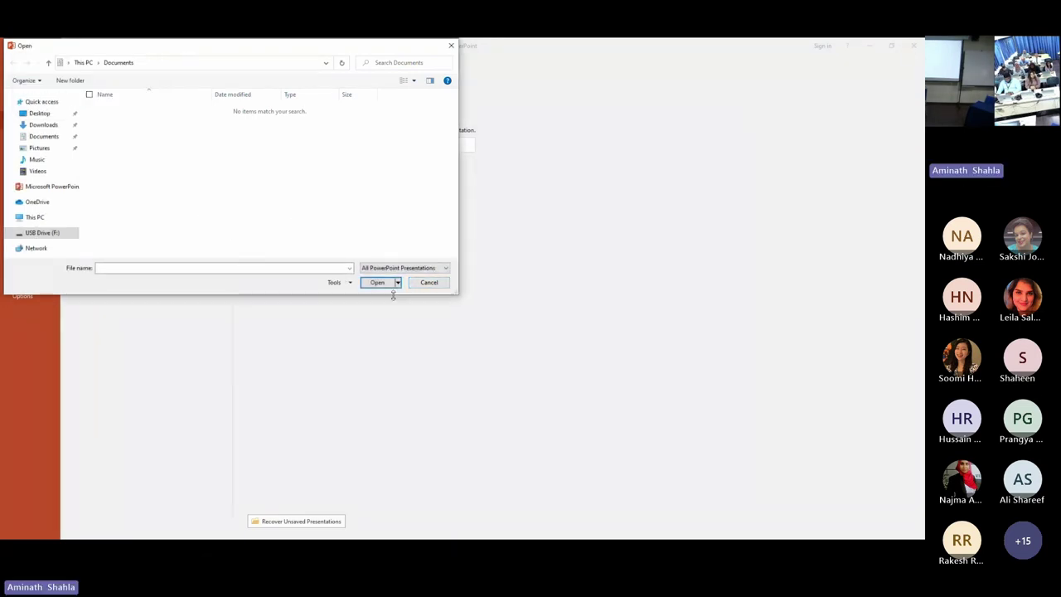
left_click(426, 284)
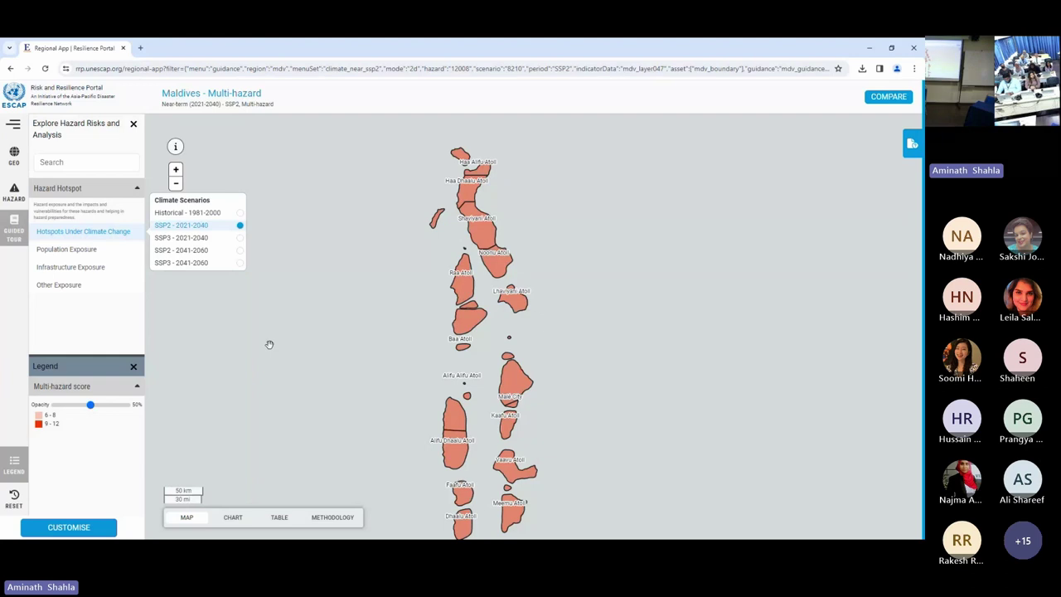
Step: Compare the Maldives hotspots under the SSP2 and SSP3 scenarios for 2021-2040 and 2041-2060, ending on SSP2 - 2041-2060
left_click(226, 238)
left_click(230, 251)
left_click(227, 262)
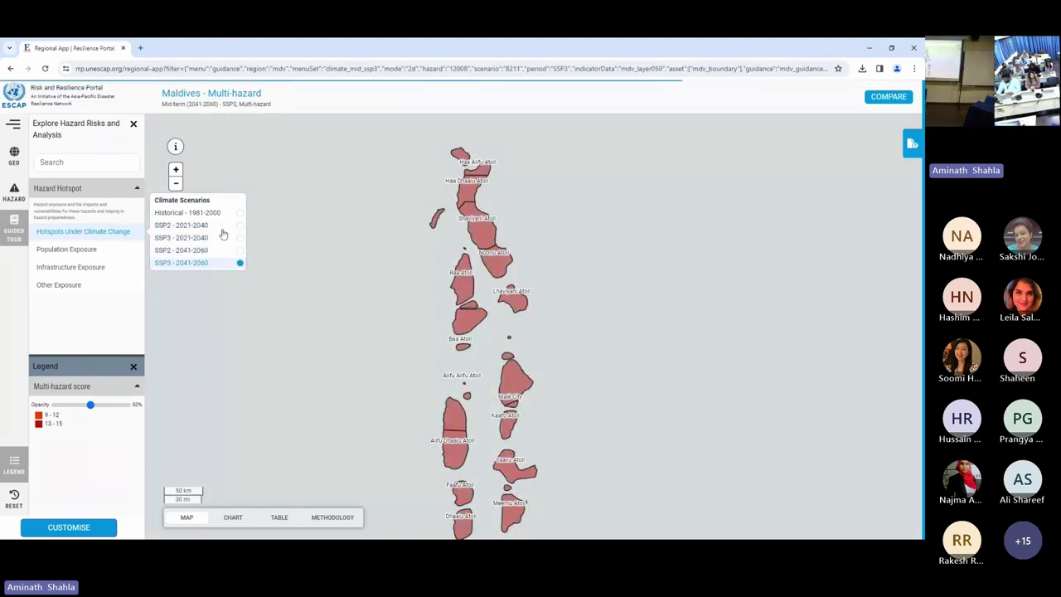
left_click(220, 225)
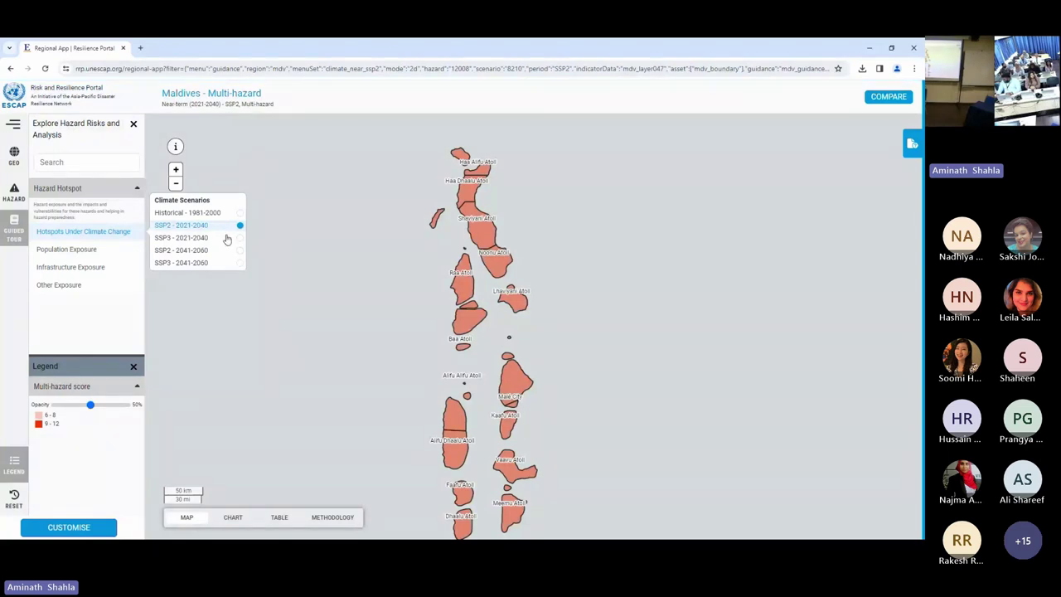
left_click(226, 238)
left_click(227, 251)
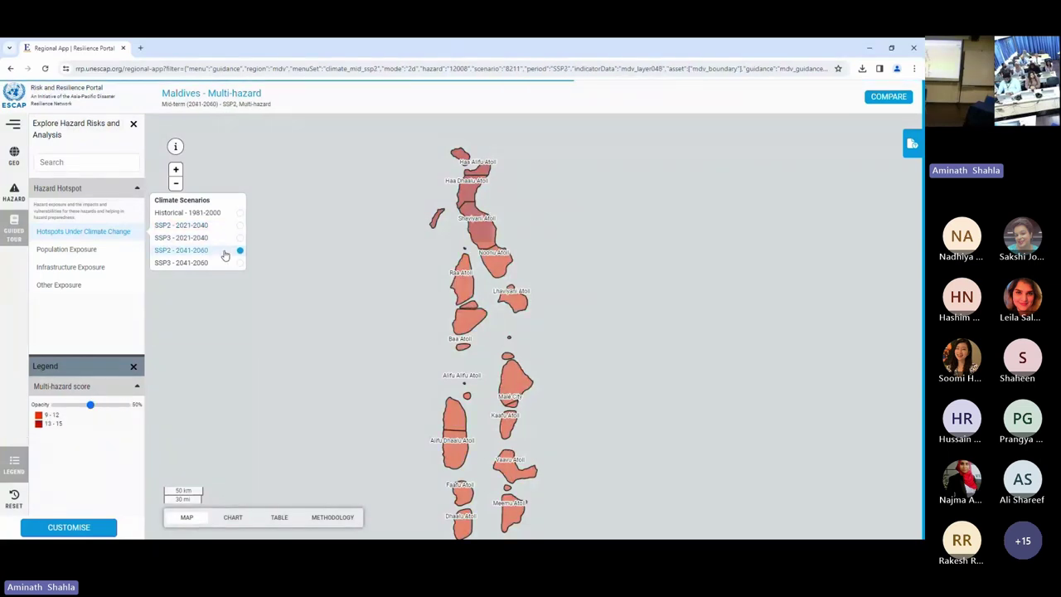